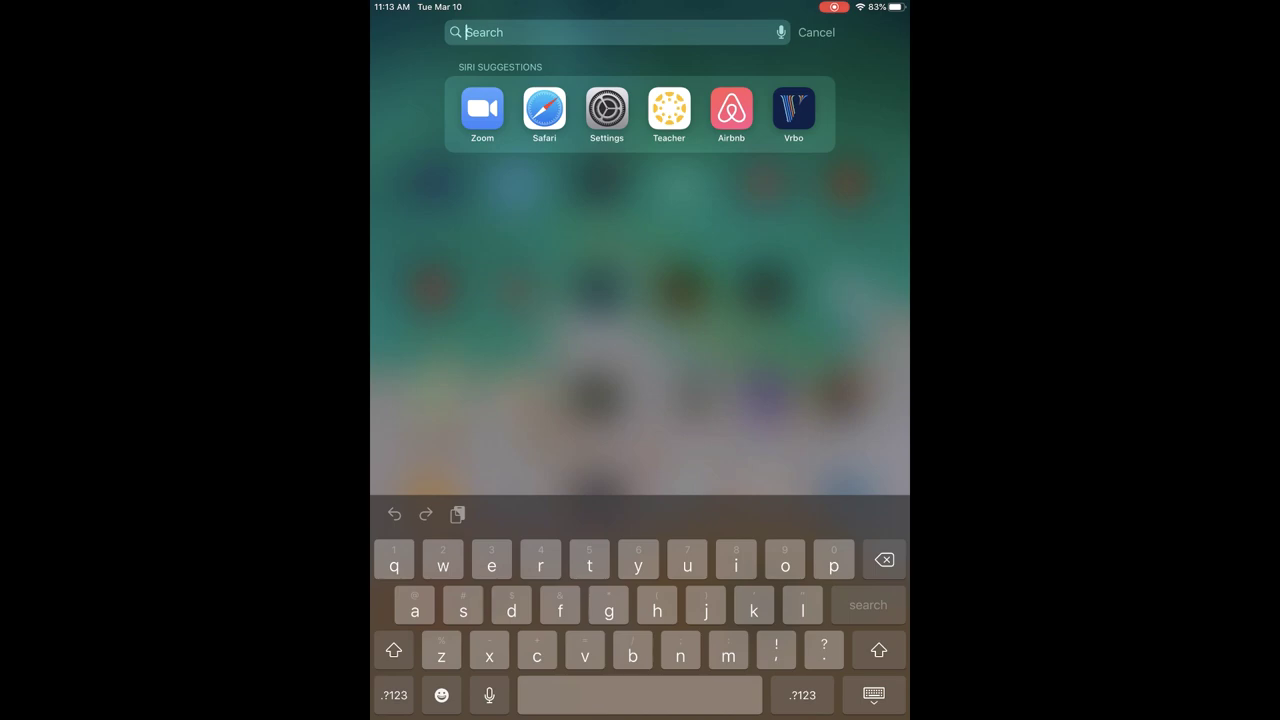
- Launch Zoom on the iPad from the Siri Suggestions in Spotlight Search
left_click(482, 108)
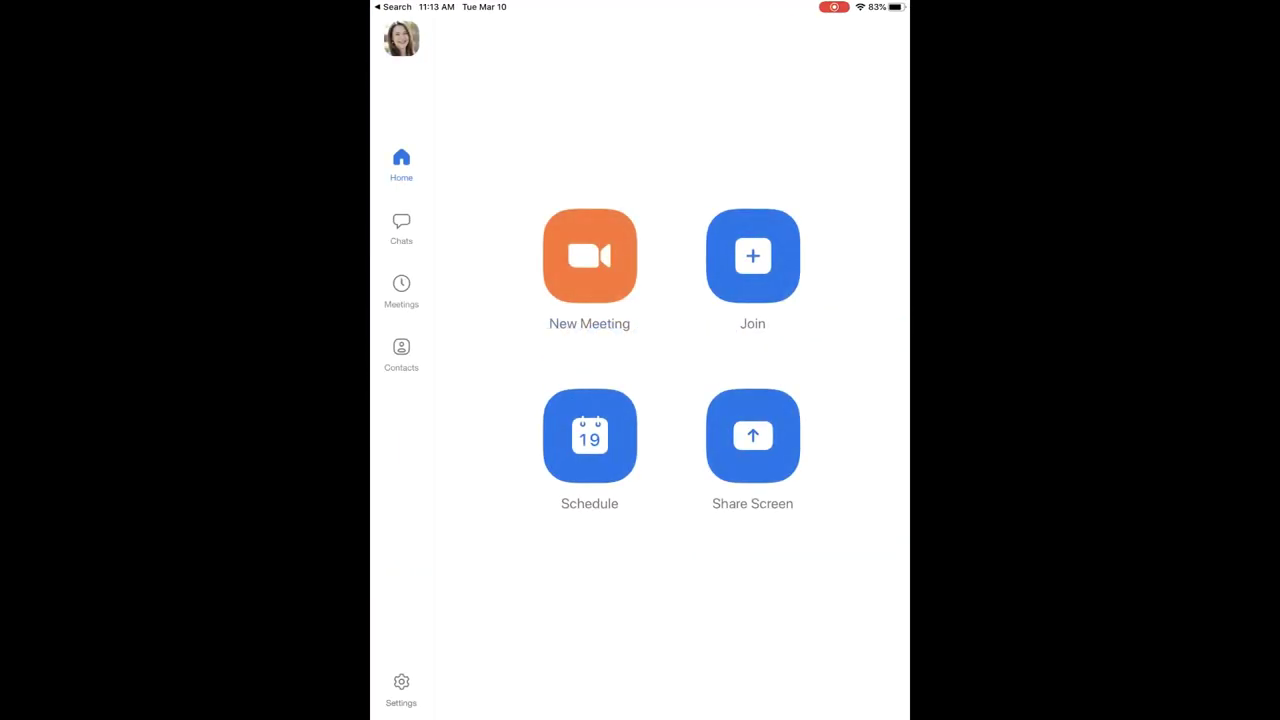
- Join the computer's running meeting from the iPad by entering its meeting ID
left_click(753, 256)
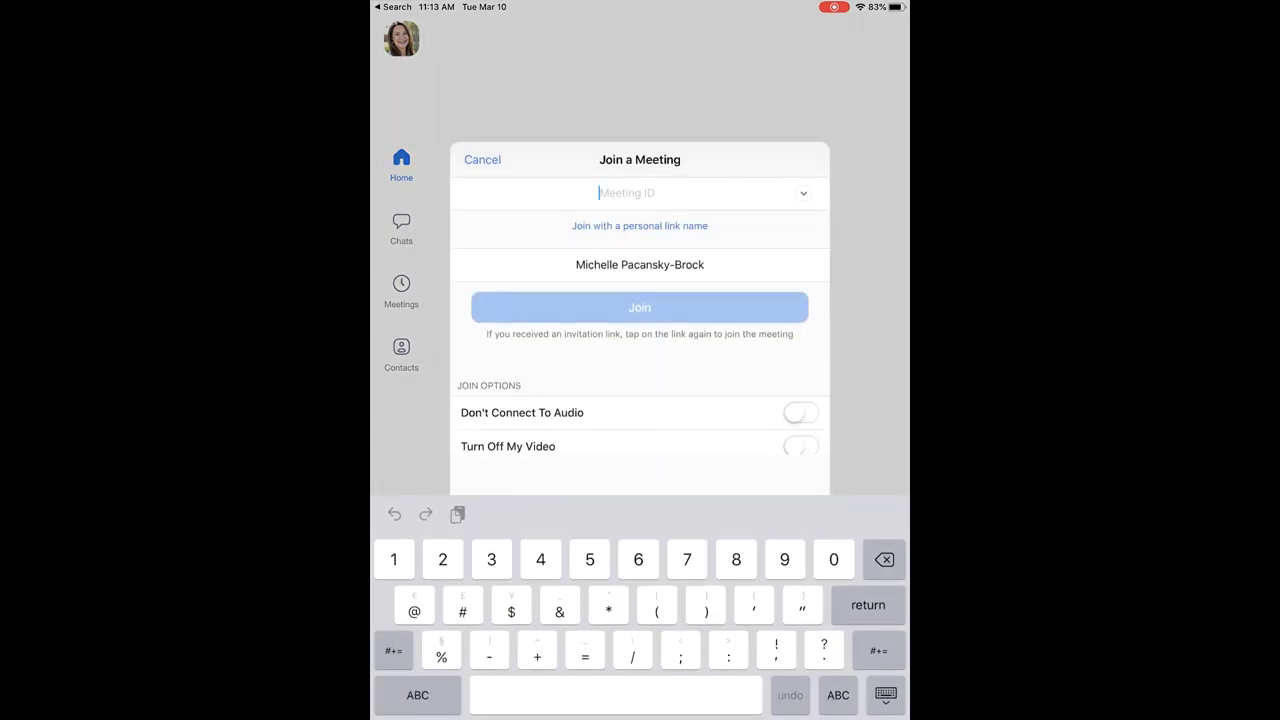
type("747 ")
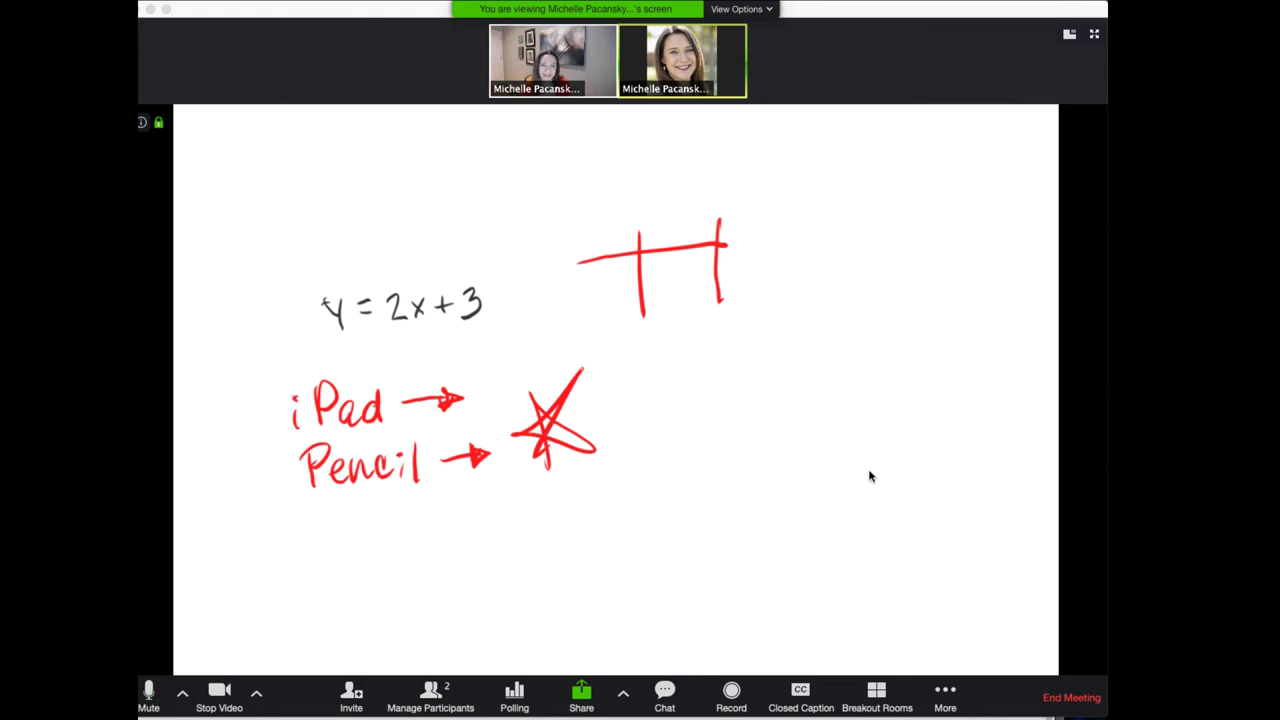
- Start a cloud recording from the meeting toolbar's Record button
left_click(732, 698)
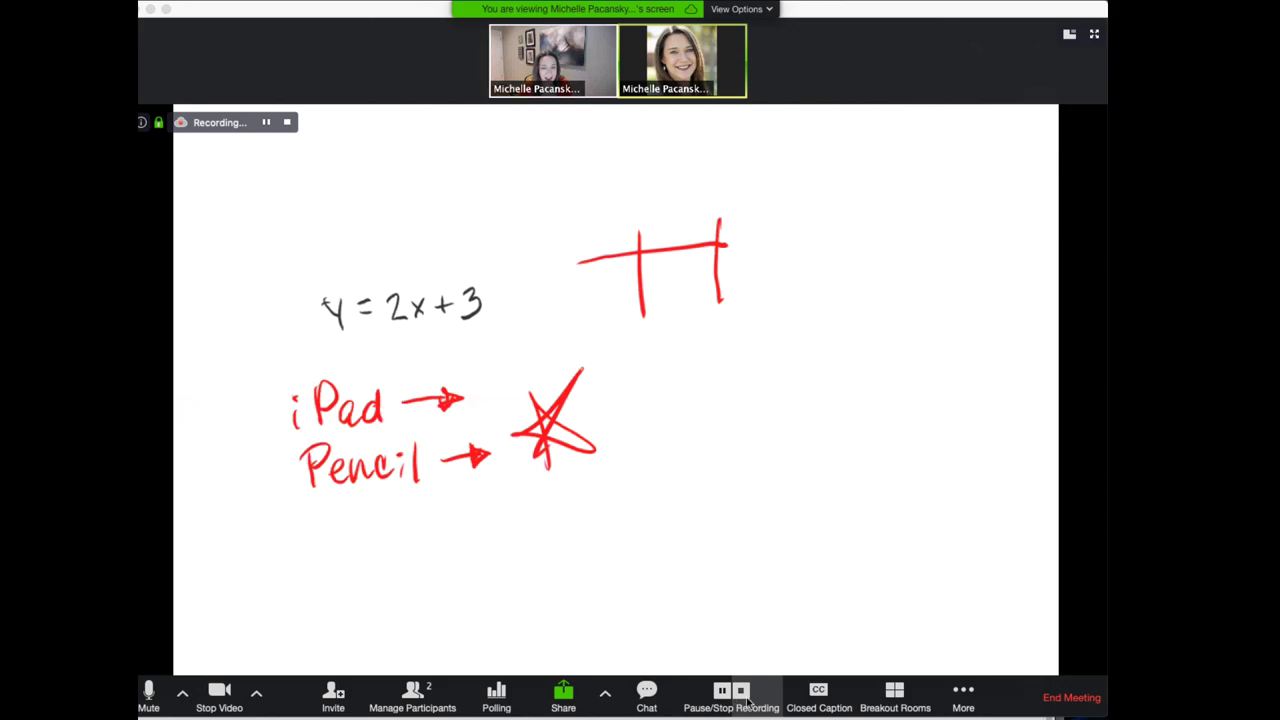